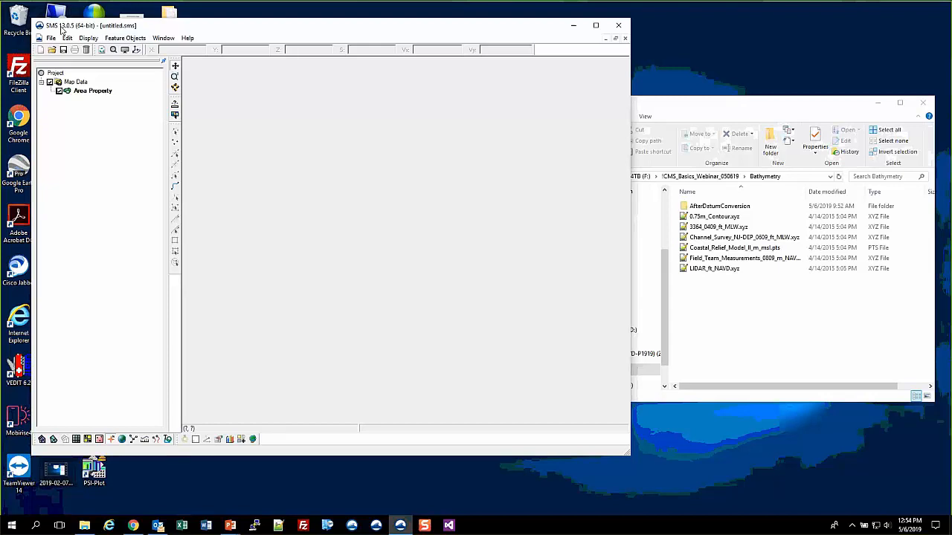
Load the six bathymetry data files from File Explorer into SMS and add Space as a column delimiter for the import
{"action": "left_click_drag", "start_coordinate": [703, 109], "coordinate": [624, 100]}
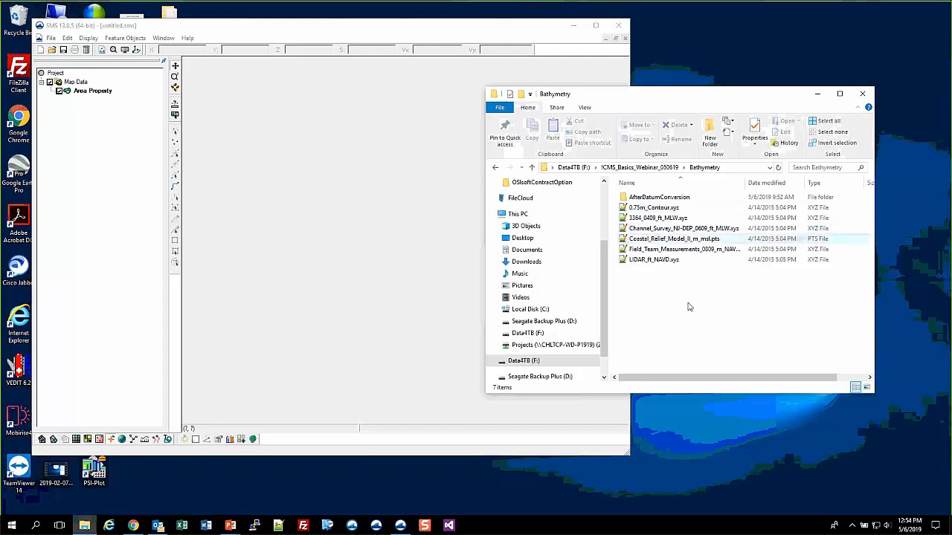
{"action": "left_click_drag", "start_coordinate": [690, 297], "coordinate": [363, 177]}
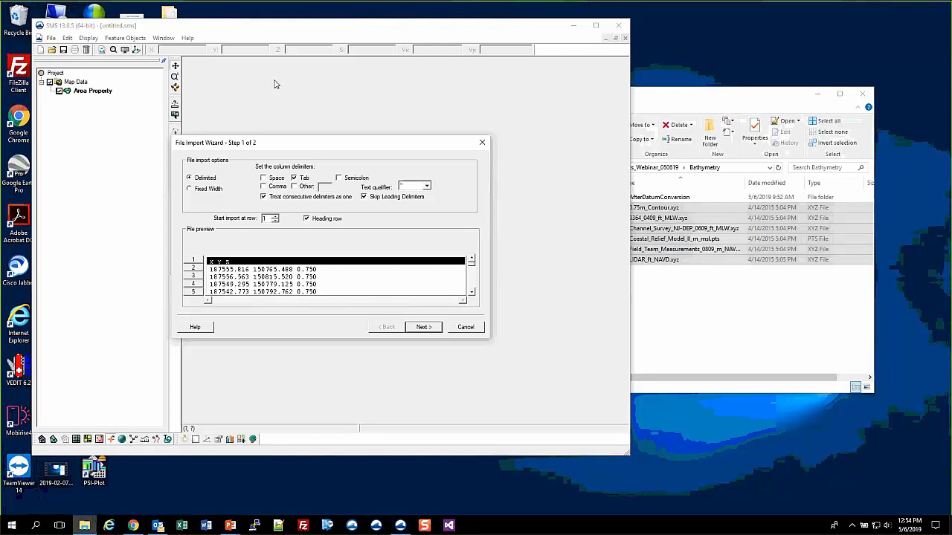
{"action": "left_click_drag", "start_coordinate": [288, 142], "coordinate": [357, 98]}
{"action": "left_click_drag", "start_coordinate": [283, 112], "coordinate": [286, 113]}
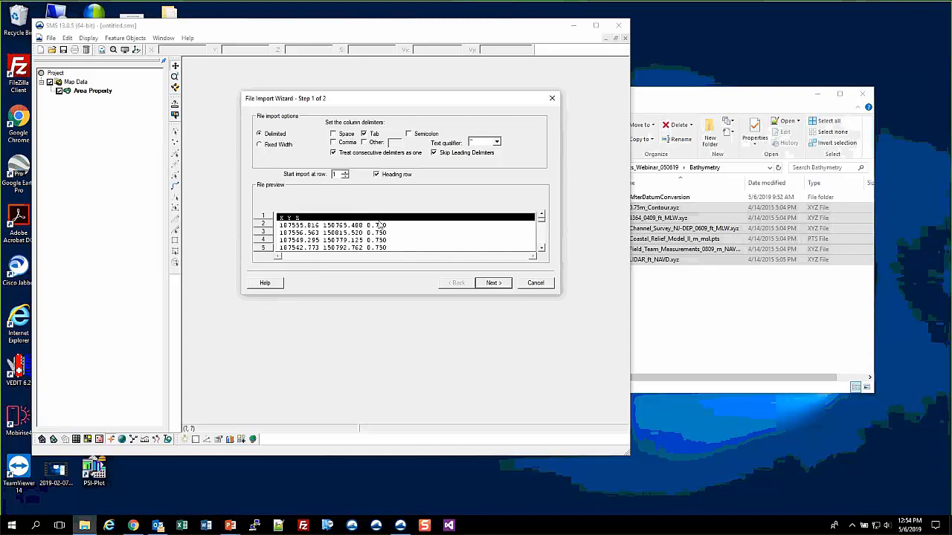
{"action": "left_click", "coordinate": [346, 133]}
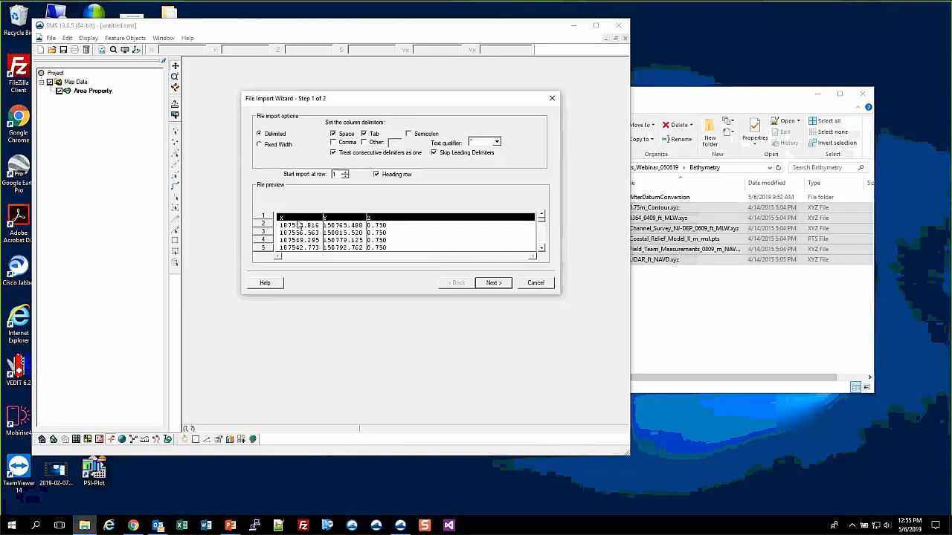
{"action": "left_click", "coordinate": [493, 283]}
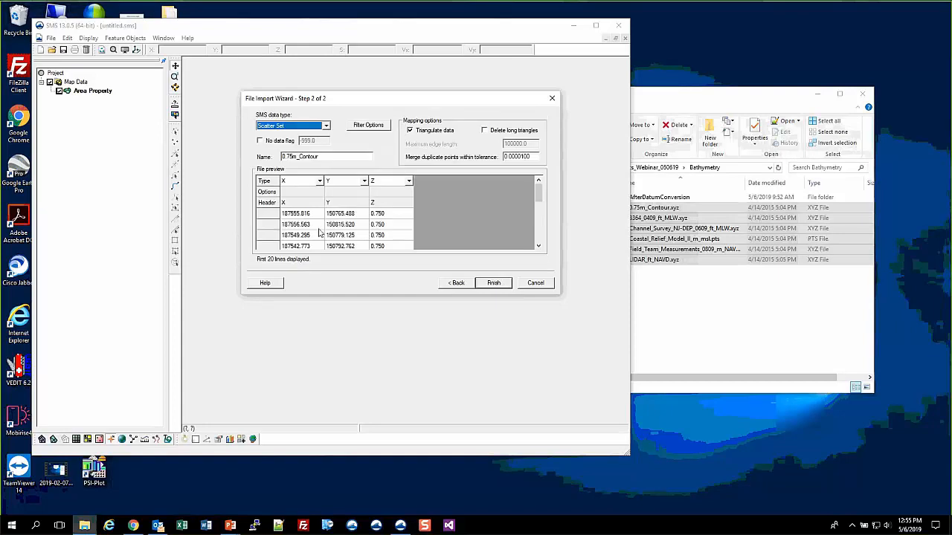
Swap the coordinate mapping of the 0.75m_Contour import by assigning Y to the first column and X to the second
{"action": "left_click", "coordinate": [319, 181]}
{"action": "left_click_drag", "start_coordinate": [329, 203], "coordinate": [331, 207]}
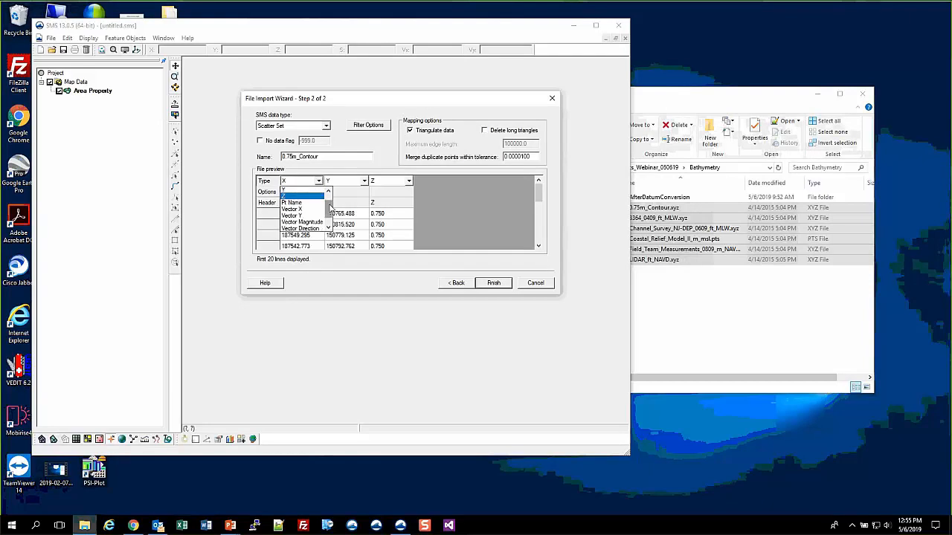
{"action": "scroll", "coordinate": [306, 202], "scroll_direction": "up", "scroll_amount": 1}
{"action": "left_click", "coordinate": [306, 197]}
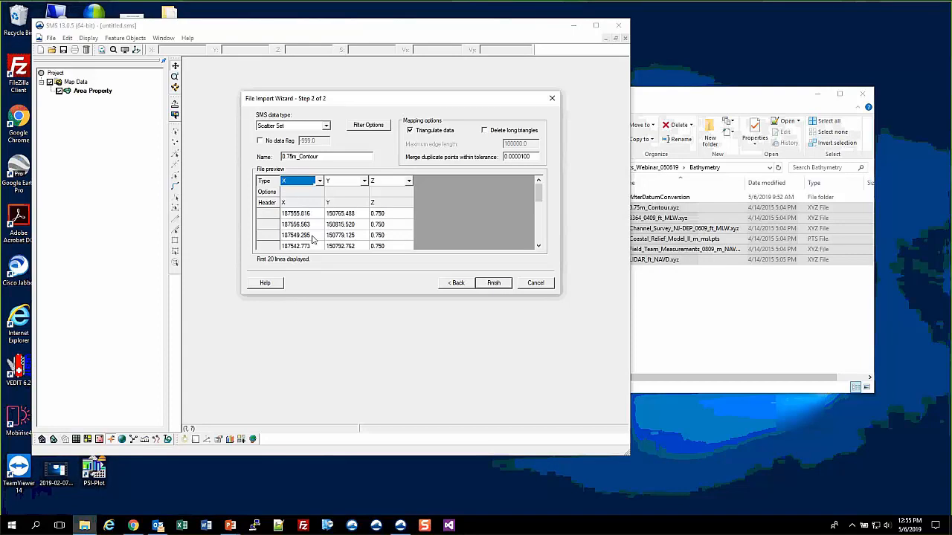
{"action": "left_click", "coordinate": [320, 181]}
{"action": "left_click", "coordinate": [312, 197]}
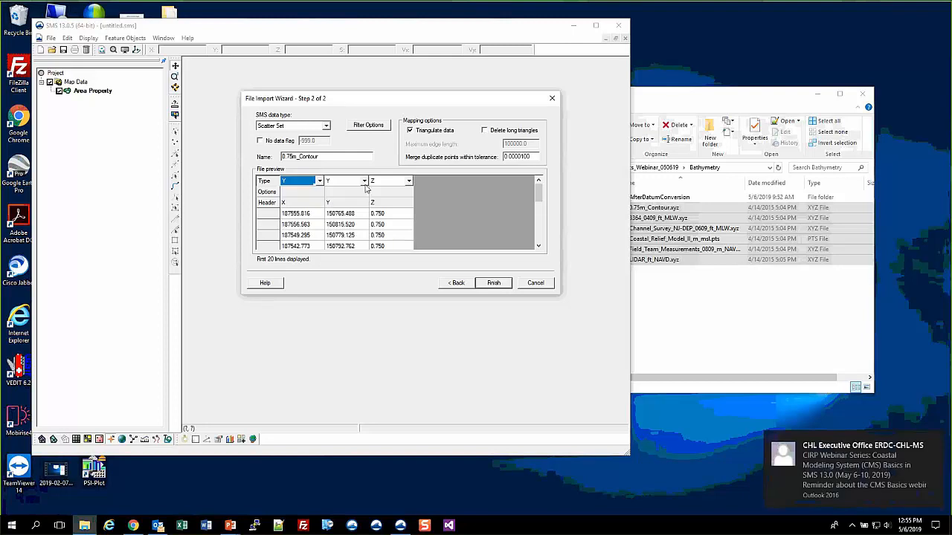
{"action": "left_click", "coordinate": [363, 182]}
{"action": "scroll", "coordinate": [356, 197], "scroll_direction": "up", "scroll_amount": 1}
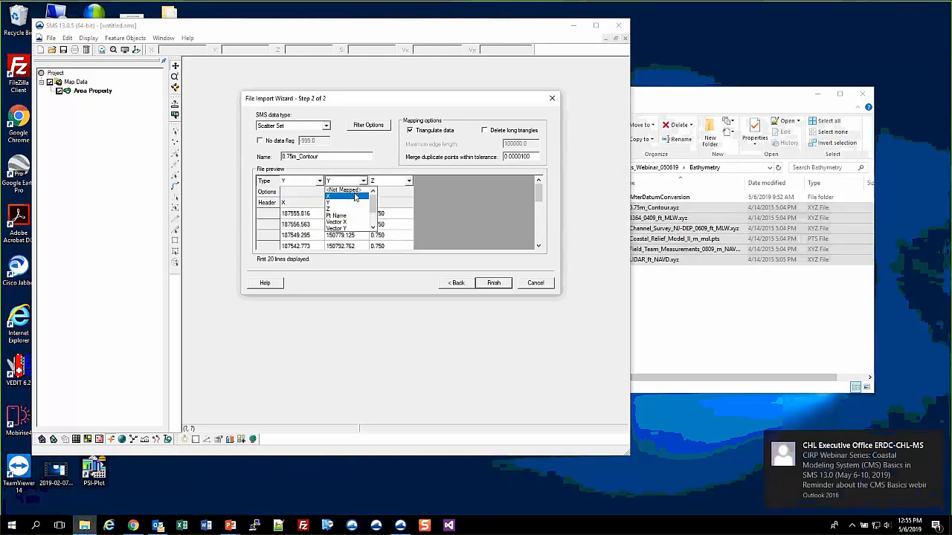
{"action": "left_click", "coordinate": [355, 197]}
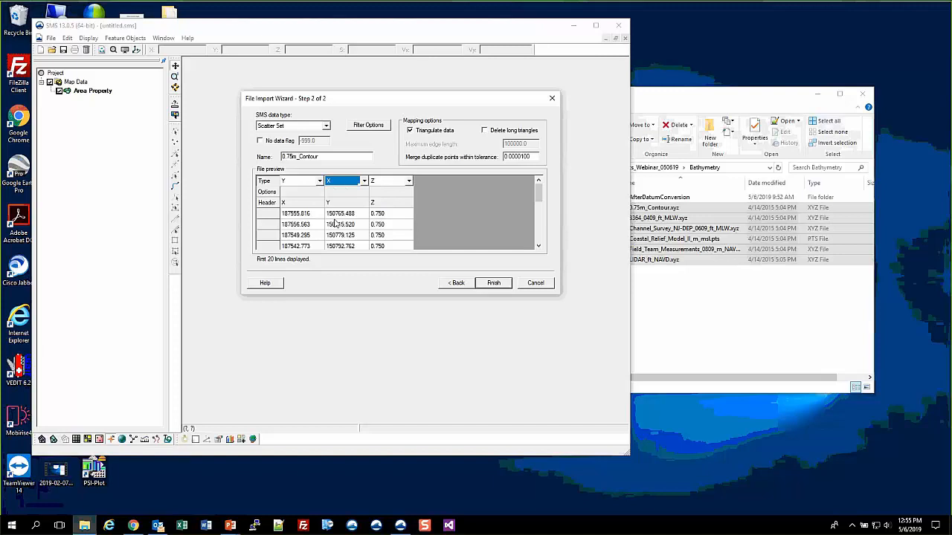
Restore the coordinate mapping by assigning X to the first column and Y to the second
{"action": "left_click", "coordinate": [320, 181]}
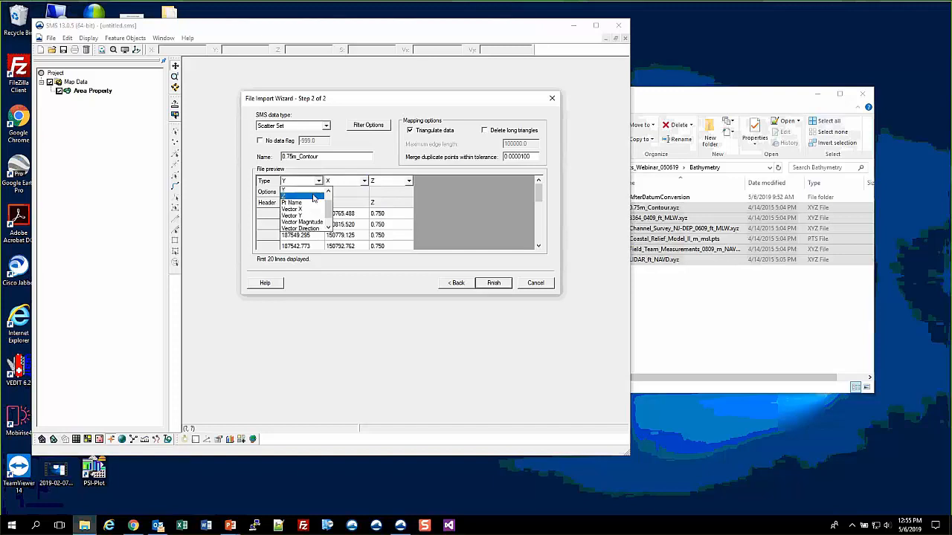
{"action": "scroll", "coordinate": [312, 199], "scroll_direction": "up", "scroll_amount": 1}
{"action": "left_click", "coordinate": [311, 197]}
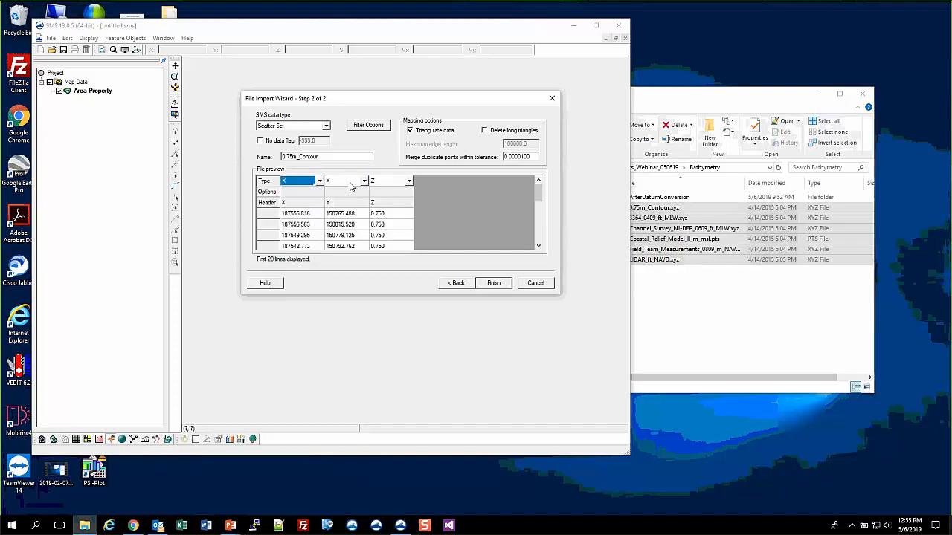
{"action": "left_click", "coordinate": [363, 182]}
{"action": "left_click", "coordinate": [344, 196]}
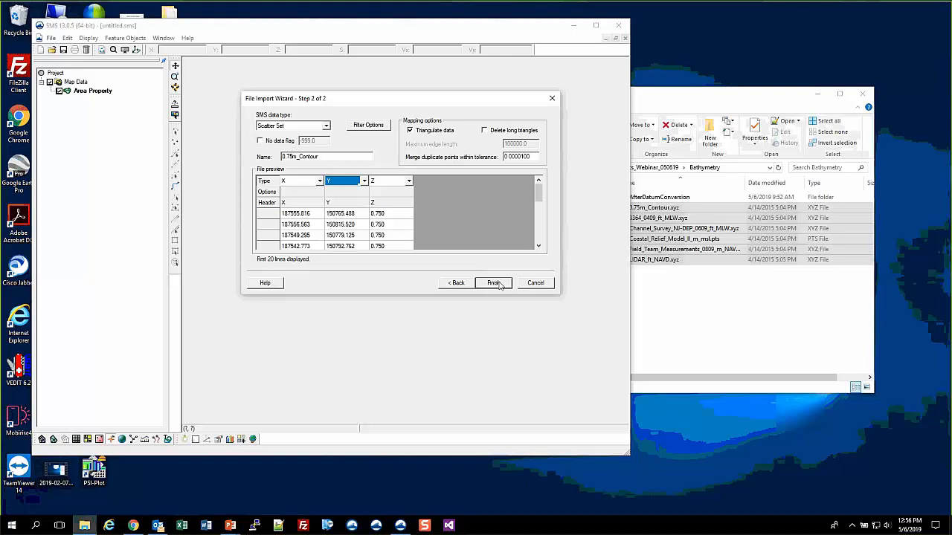
Finish importing the bathymetry files as triangulated scatter sets, accepting the removal of duplicate points
{"action": "left_click", "coordinate": [494, 283]}
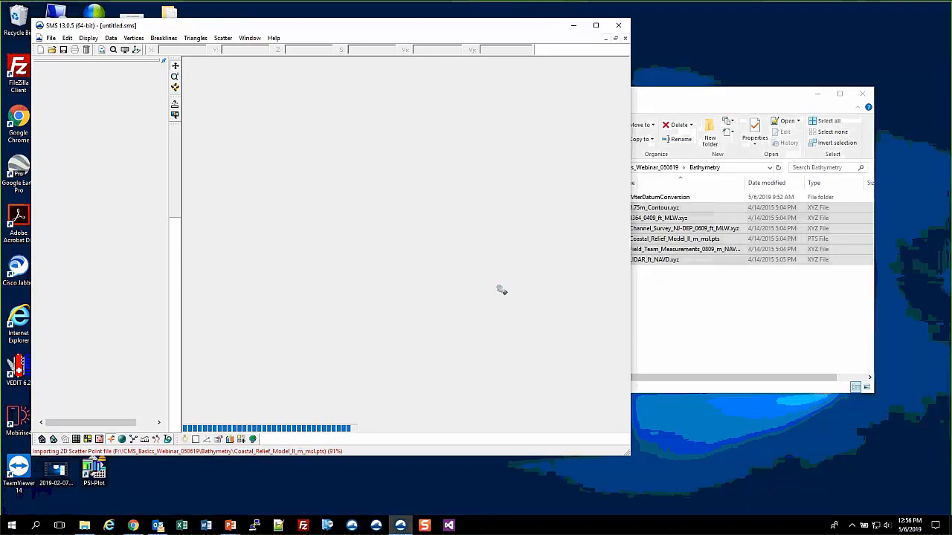
{"action": "key", "text": "Return"}
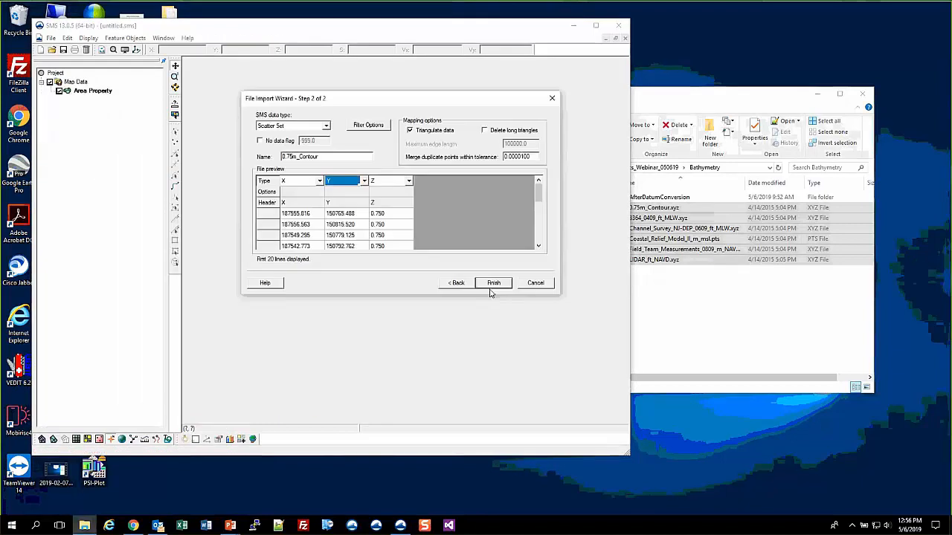
{"action": "left_click", "coordinate": [492, 287]}
{"action": "left_click", "coordinate": [492, 285]}
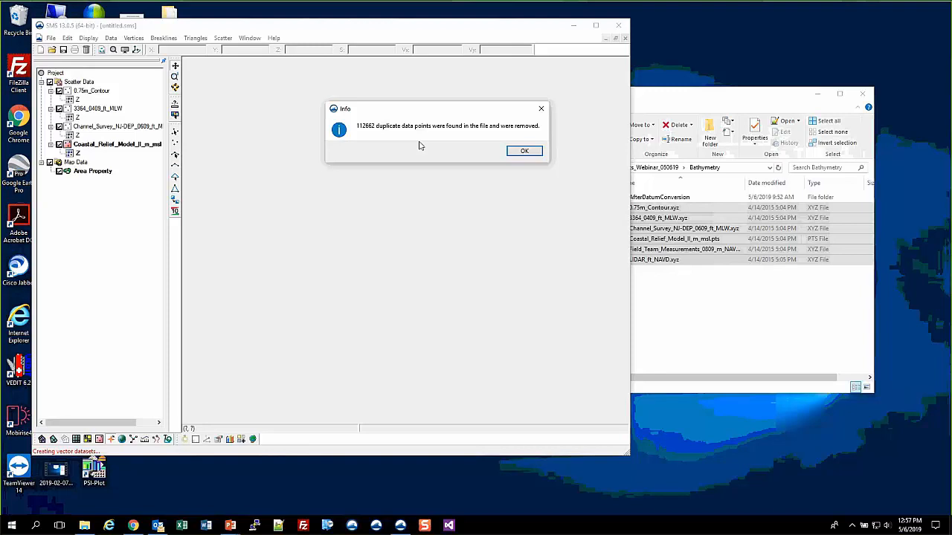
{"action": "left_click", "coordinate": [525, 153]}
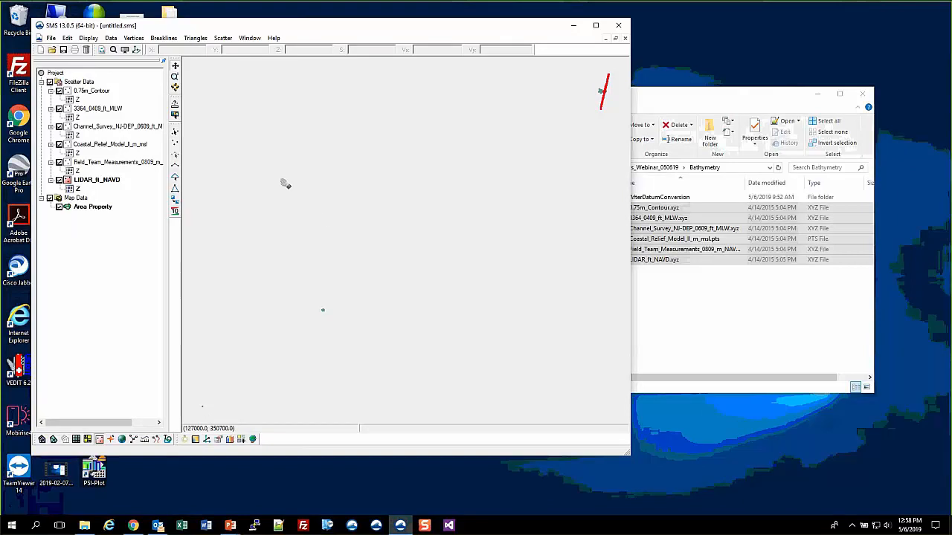
Switch the horizontal display projection to a global projection and bring up the projection selection
{"action": "left_click", "coordinate": [89, 38]}
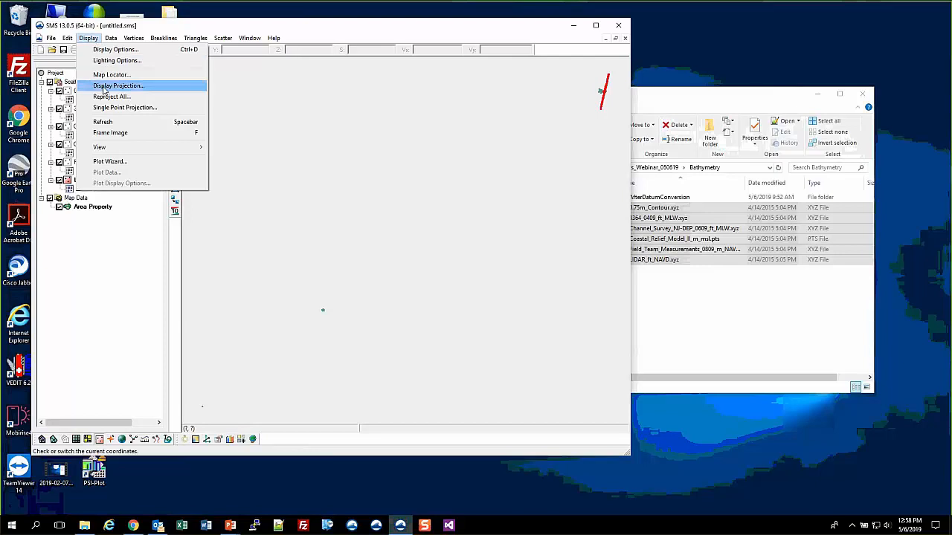
{"action": "left_click", "coordinate": [104, 88]}
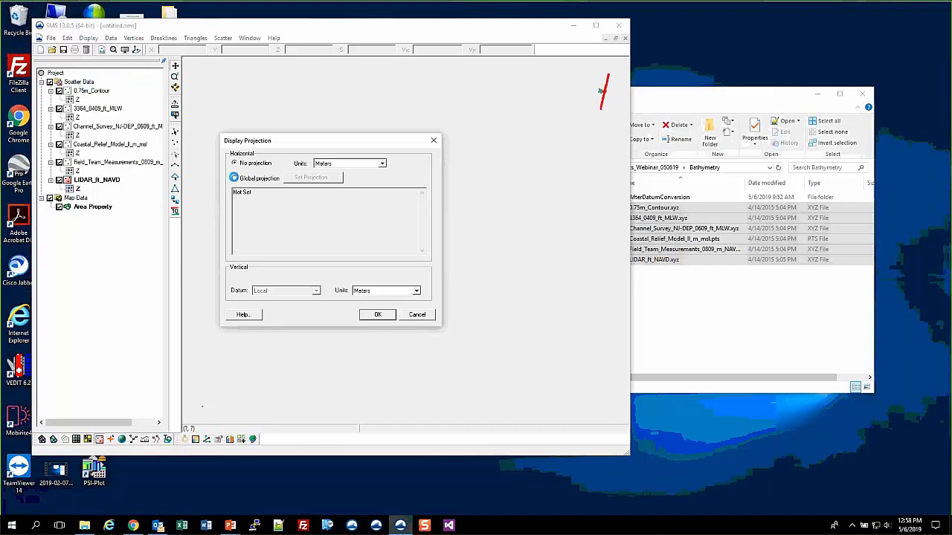
{"action": "left_click", "coordinate": [234, 177]}
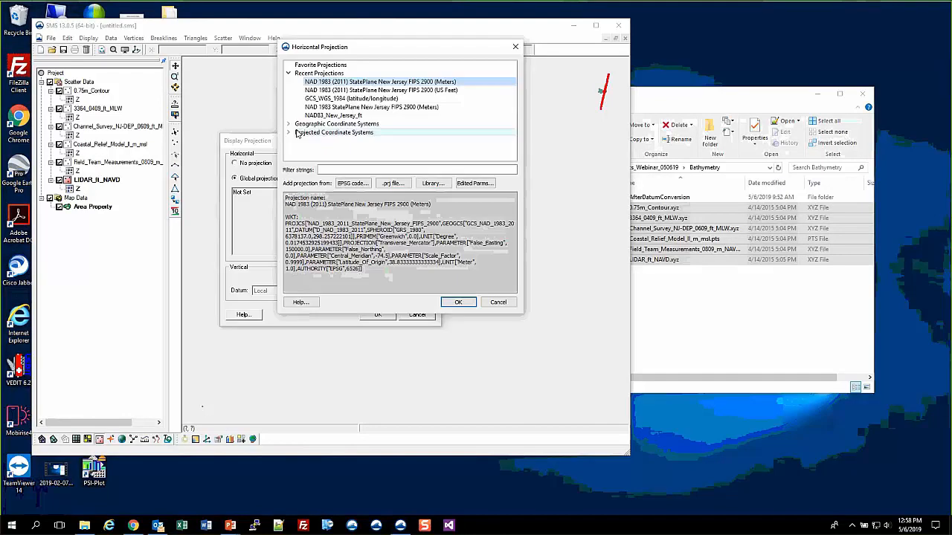
Expand the projected State Plane coordinate systems down to the NAD 1983 (2011) (Meters) group
{"action": "left_click", "coordinate": [289, 133]}
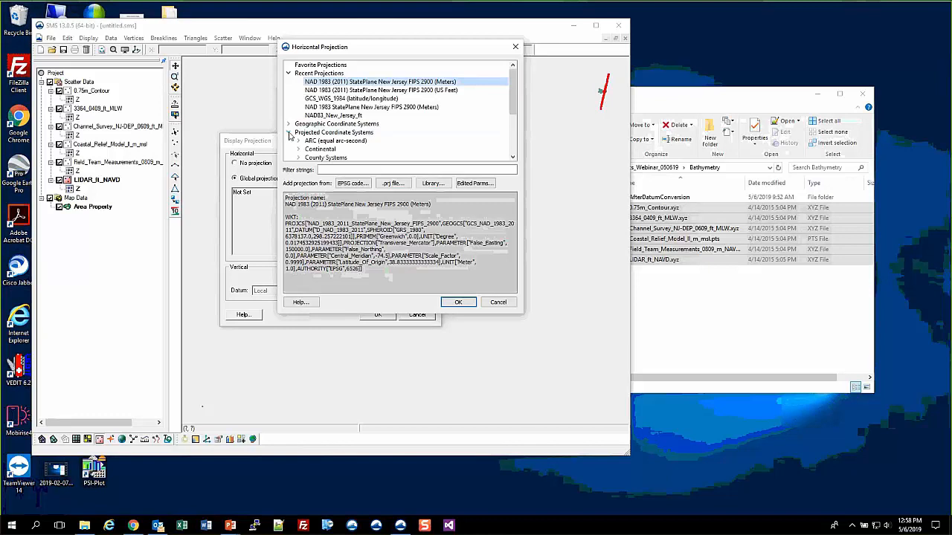
{"action": "scroll", "coordinate": [302, 125], "scroll_direction": "down", "scroll_amount": 2}
{"action": "scroll", "coordinate": [302, 125], "scroll_direction": "down", "scroll_amount": 1}
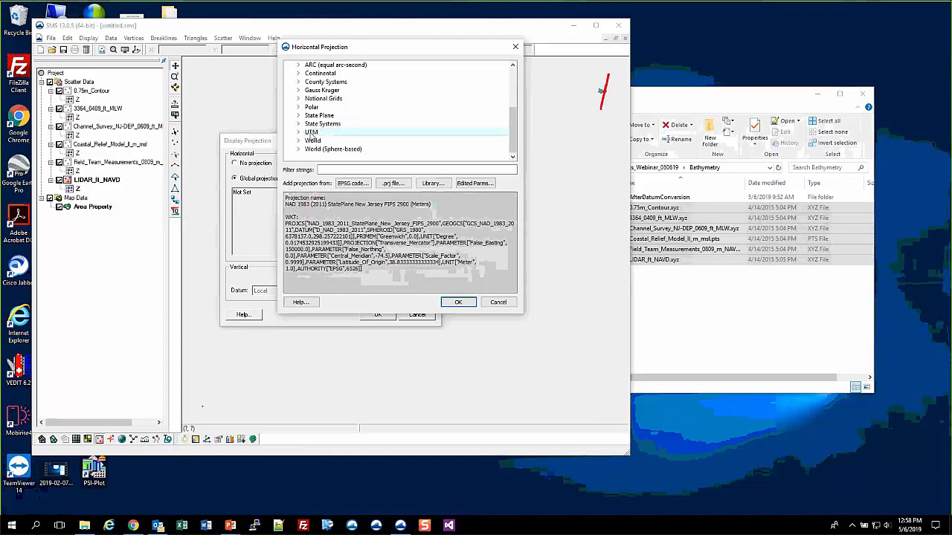
{"action": "left_click", "coordinate": [298, 117]}
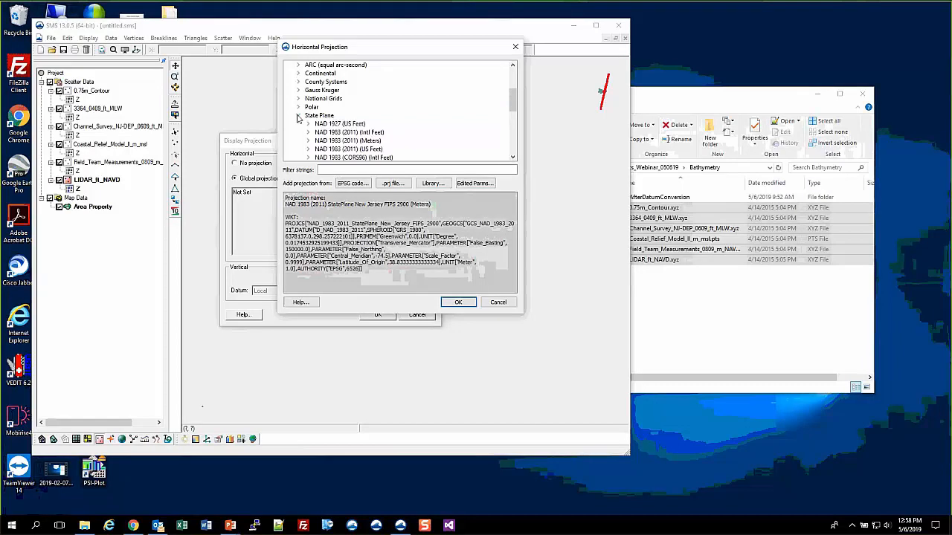
{"action": "scroll", "coordinate": [299, 119], "scroll_direction": "down", "scroll_amount": 1}
{"action": "scroll", "coordinate": [301, 117], "scroll_direction": "down", "scroll_amount": 1}
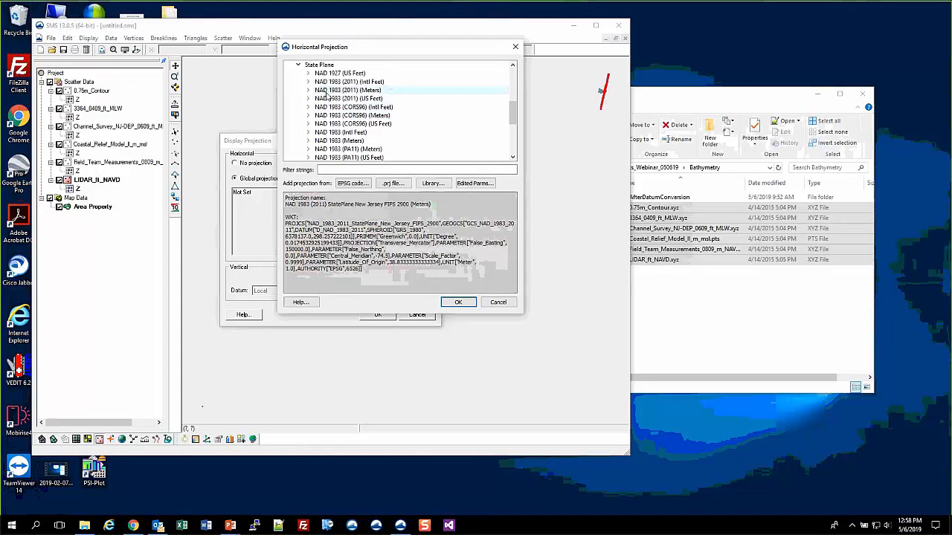
{"action": "left_click", "coordinate": [374, 90]}
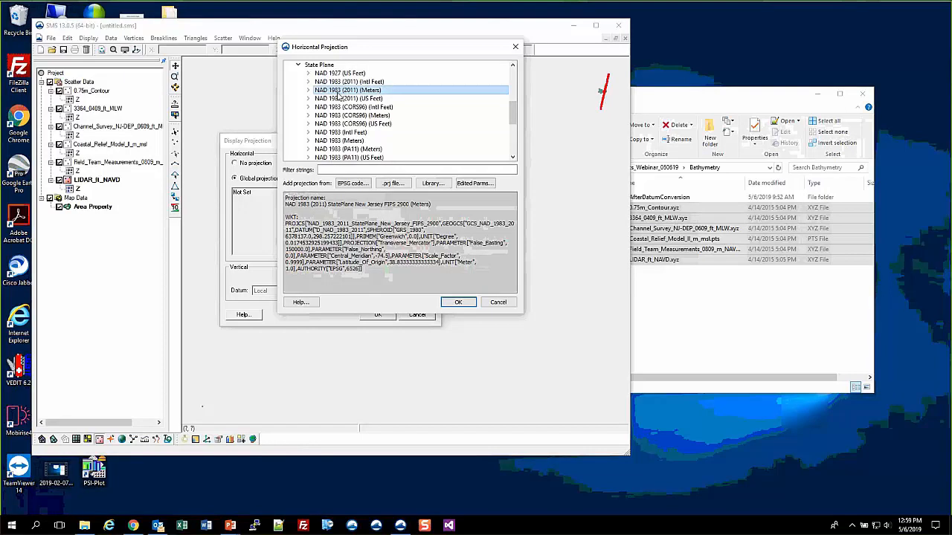
{"action": "left_click", "coordinate": [308, 90]}
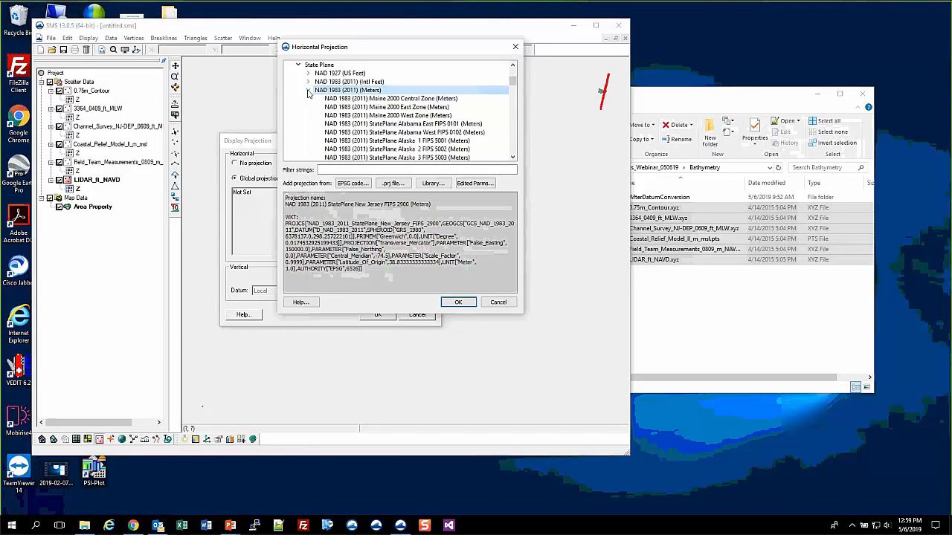
Apply NAD 1983 (2011) StatePlane New Jersey FIPS 2900 (Meters) as the display projection, with vertical units in Meters
{"action": "scroll", "coordinate": [388, 132], "scroll_direction": "down", "scroll_amount": 1}
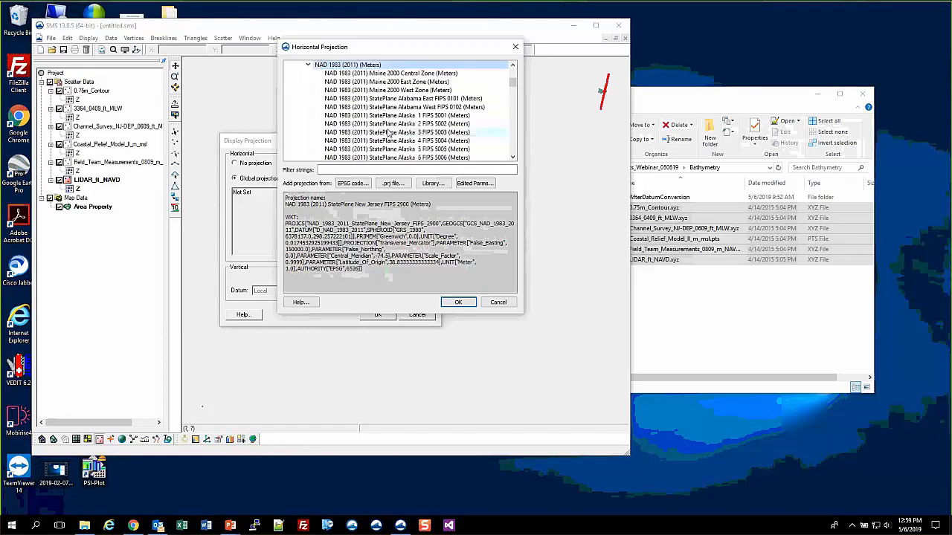
{"action": "scroll", "coordinate": [388, 133], "scroll_direction": "down", "scroll_amount": 4}
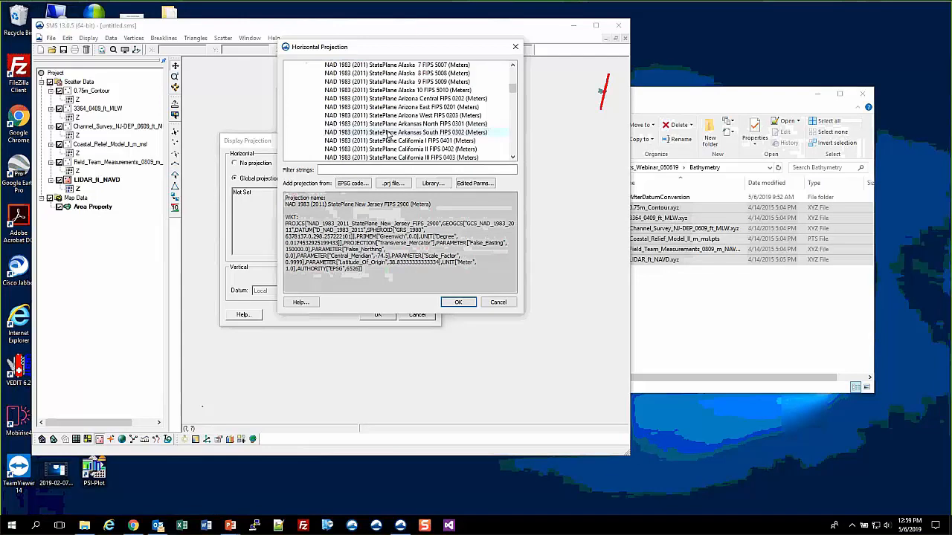
{"action": "scroll", "coordinate": [388, 132], "scroll_direction": "down", "scroll_amount": 6}
{"action": "scroll", "coordinate": [389, 133], "scroll_direction": "down", "scroll_amount": 1}
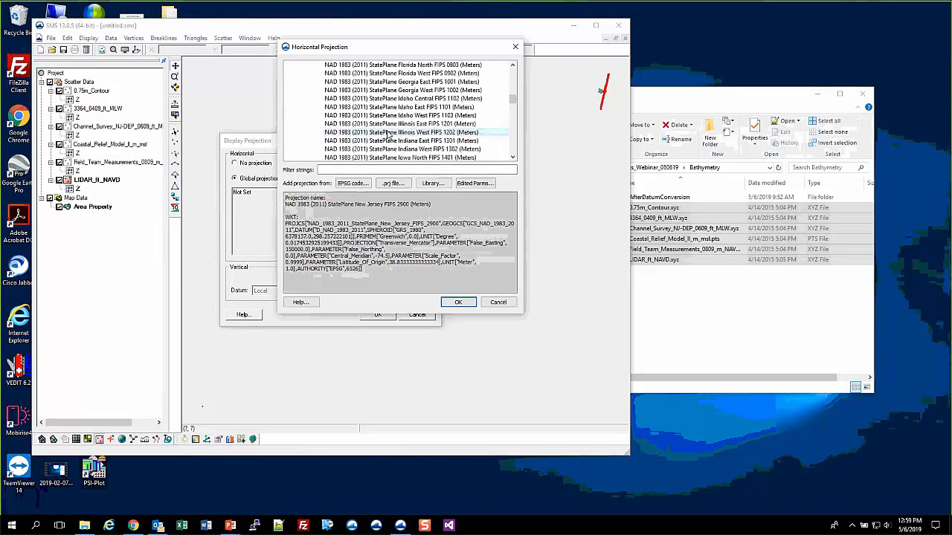
{"action": "scroll", "coordinate": [389, 133], "scroll_direction": "down", "scroll_amount": 5}
{"action": "scroll", "coordinate": [388, 135], "scroll_direction": "down", "scroll_amount": 6}
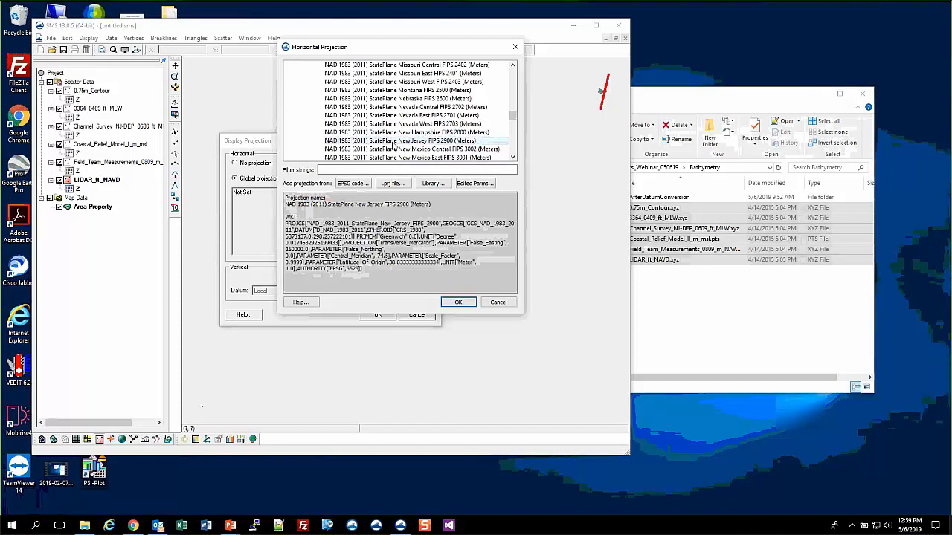
{"action": "left_click", "coordinate": [342, 143]}
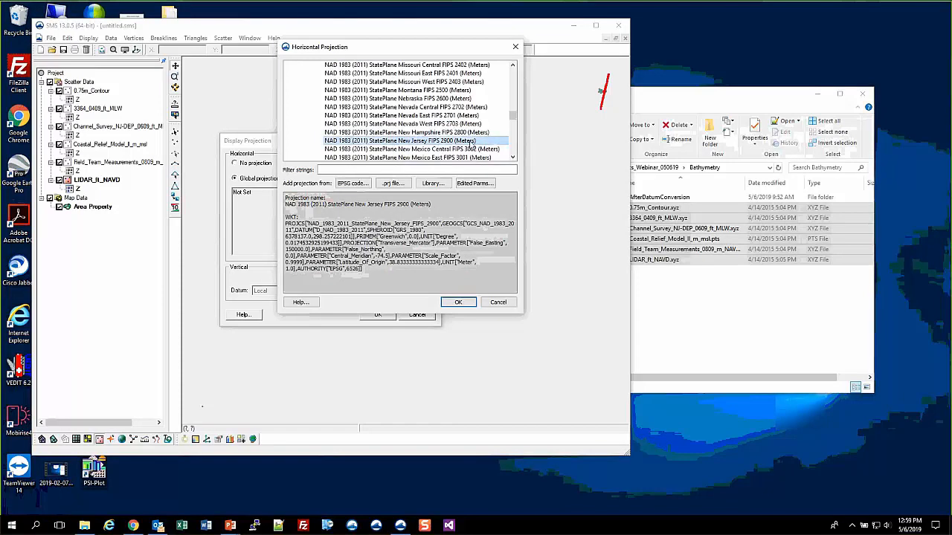
{"action": "left_click", "coordinate": [459, 302]}
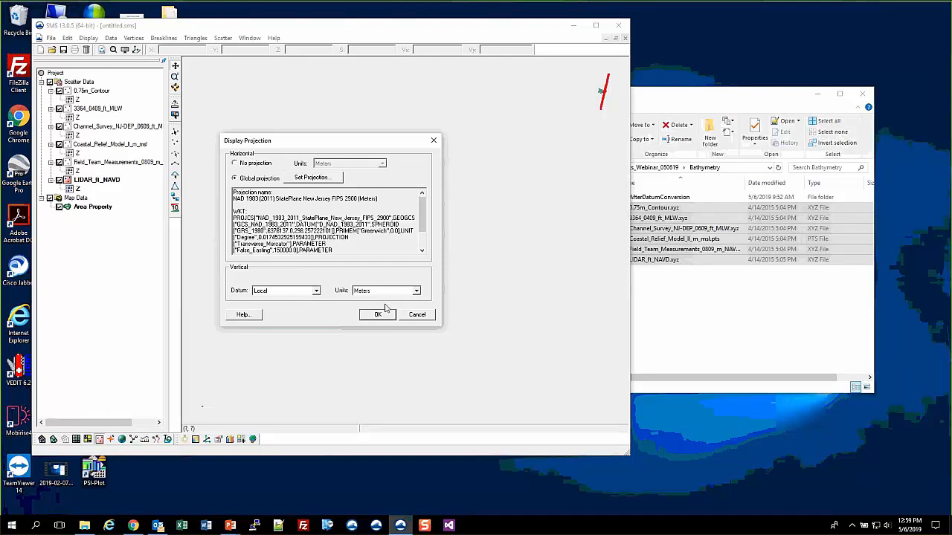
{"action": "left_click", "coordinate": [378, 292]}
{"action": "left_click", "coordinate": [378, 315]}
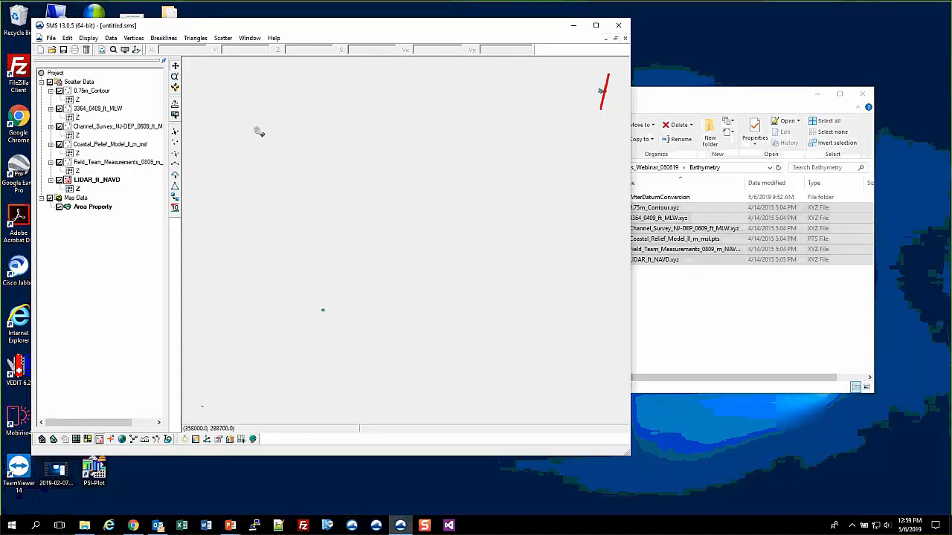
Reopen the display projection settings to review the assigned projection
{"action": "left_click", "coordinate": [87, 38]}
{"action": "left_click", "coordinate": [118, 86]}
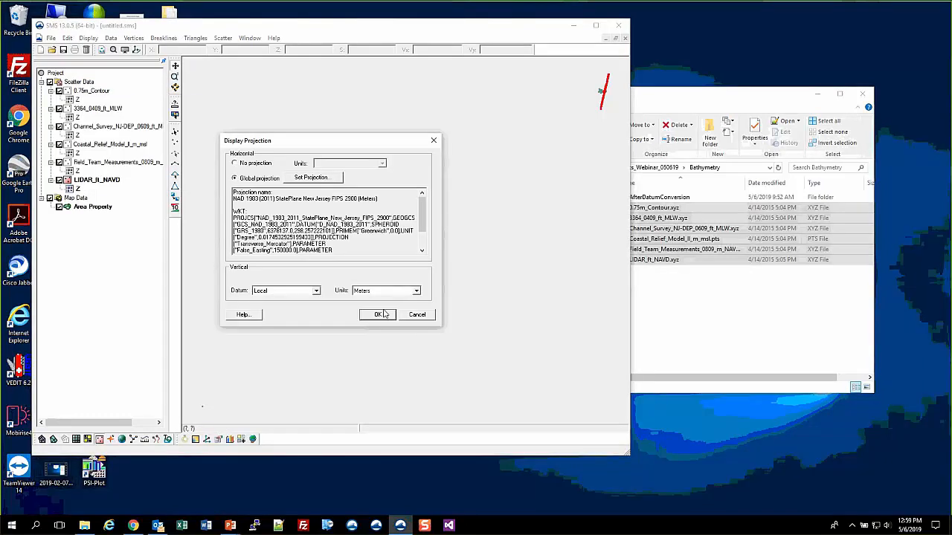
Switch to File Explorer and go up to the !CMS_Basics_Webinar_050619 folder
{"action": "left_click", "coordinate": [766, 98]}
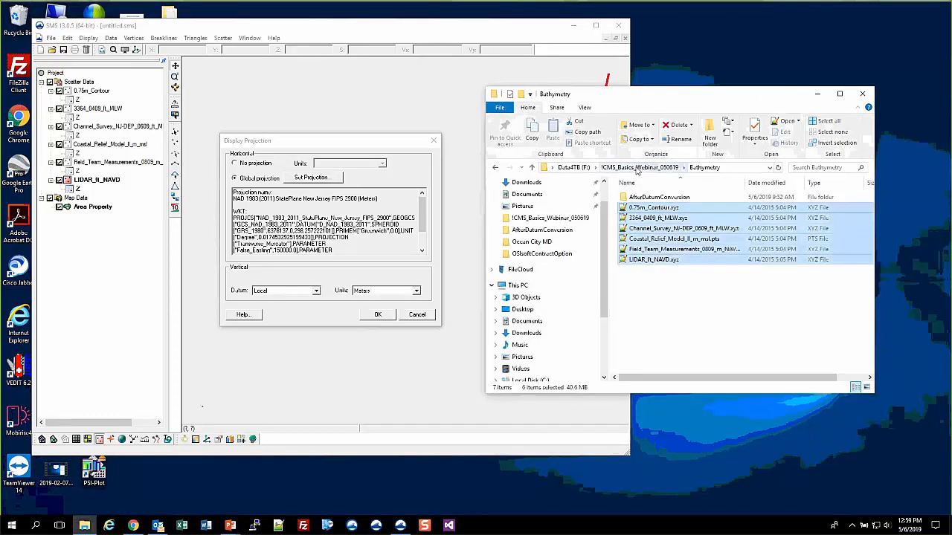
{"action": "left_click", "coordinate": [637, 168]}
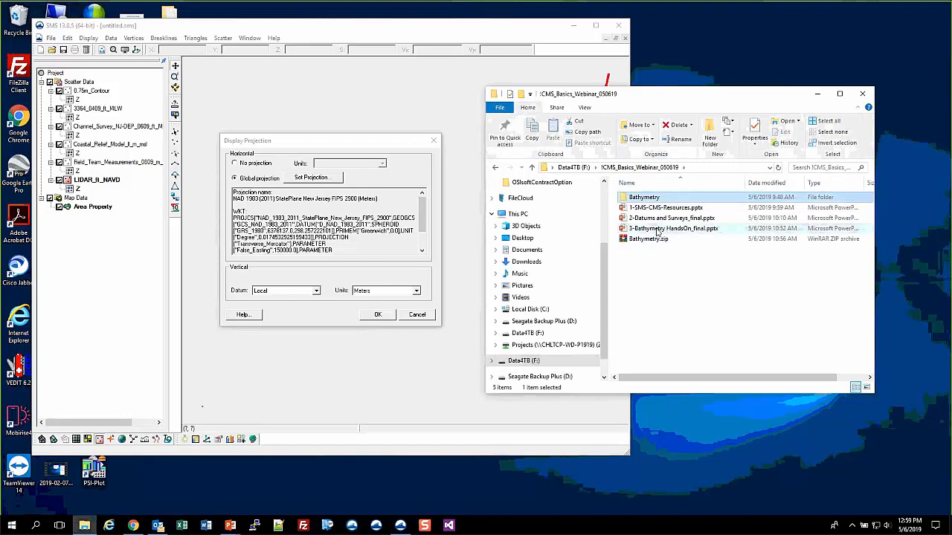